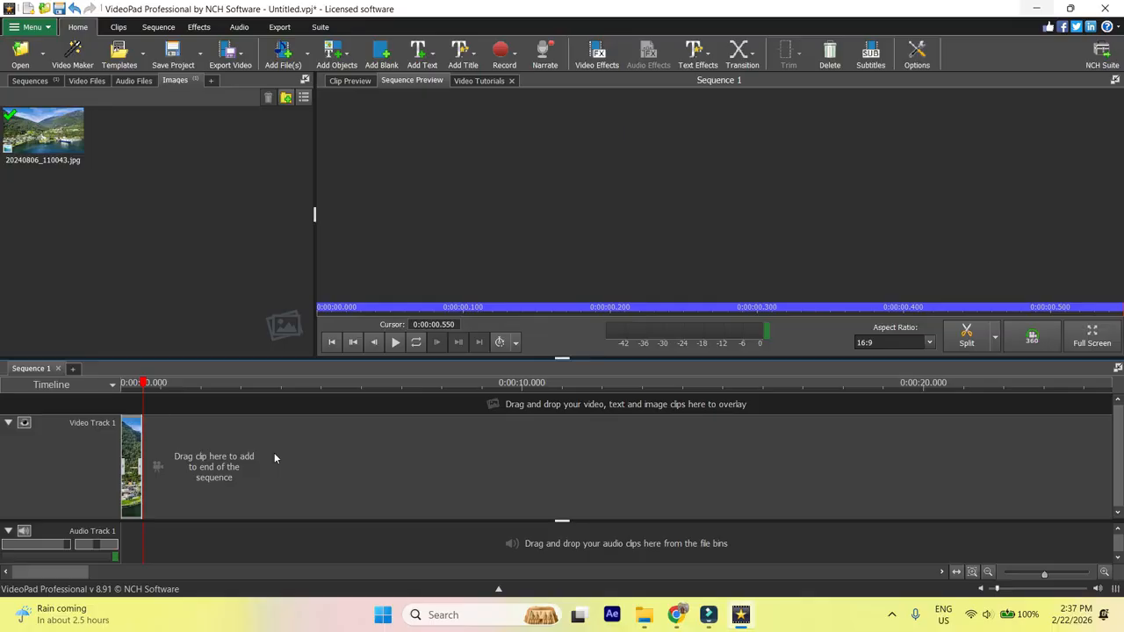
Lengthen the image clip on Video Track 1 to about 5 seconds
click(149, 388)
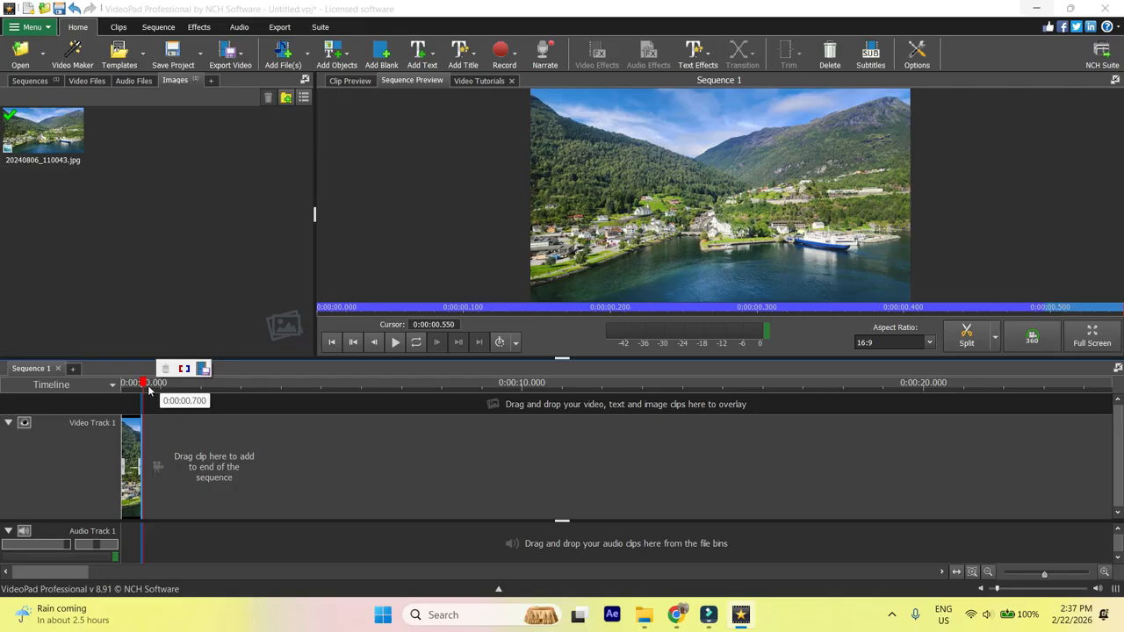
drag(140, 491, 324, 502)
drag(1043, 574, 1054, 578)
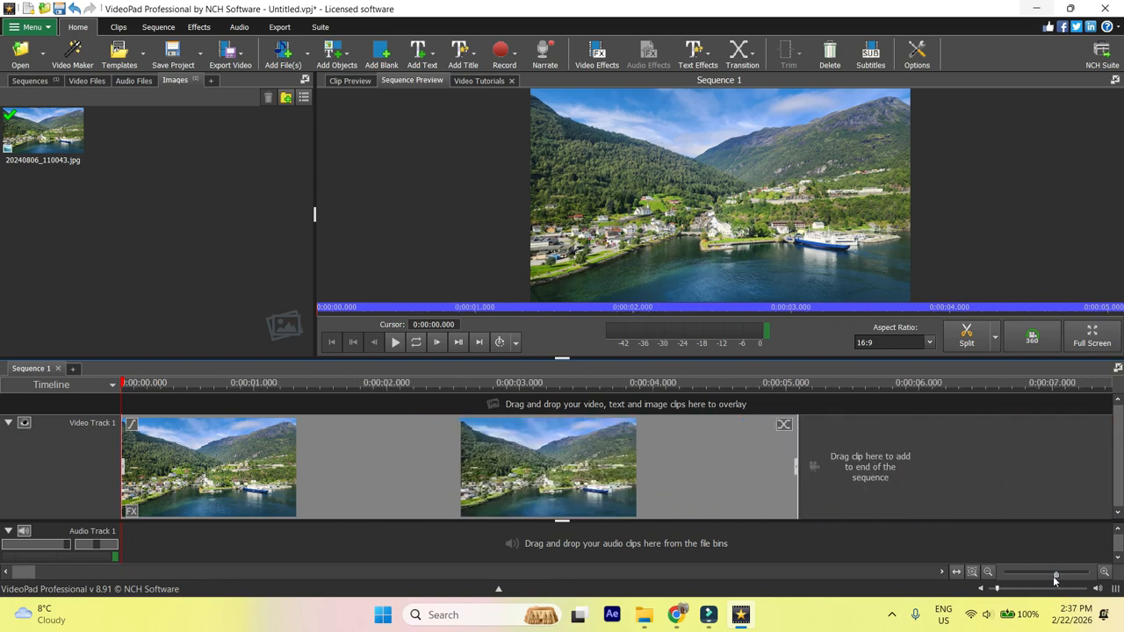
Open the clip's effects and add a Zoom effect to the image clip
right_click(442, 475)
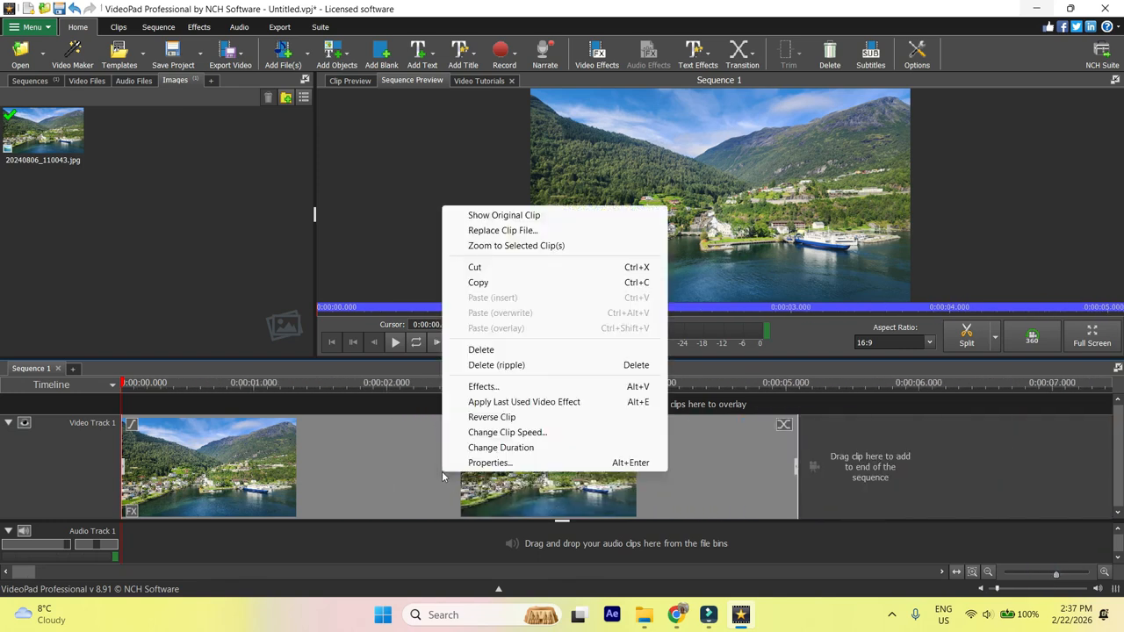
click(483, 386)
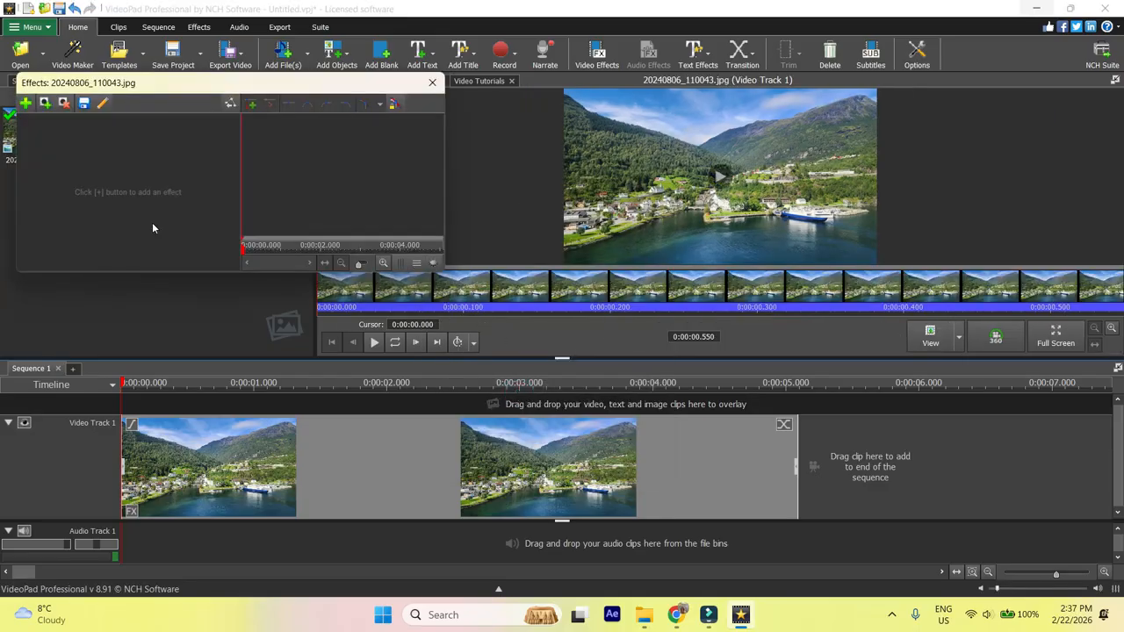
click(27, 107)
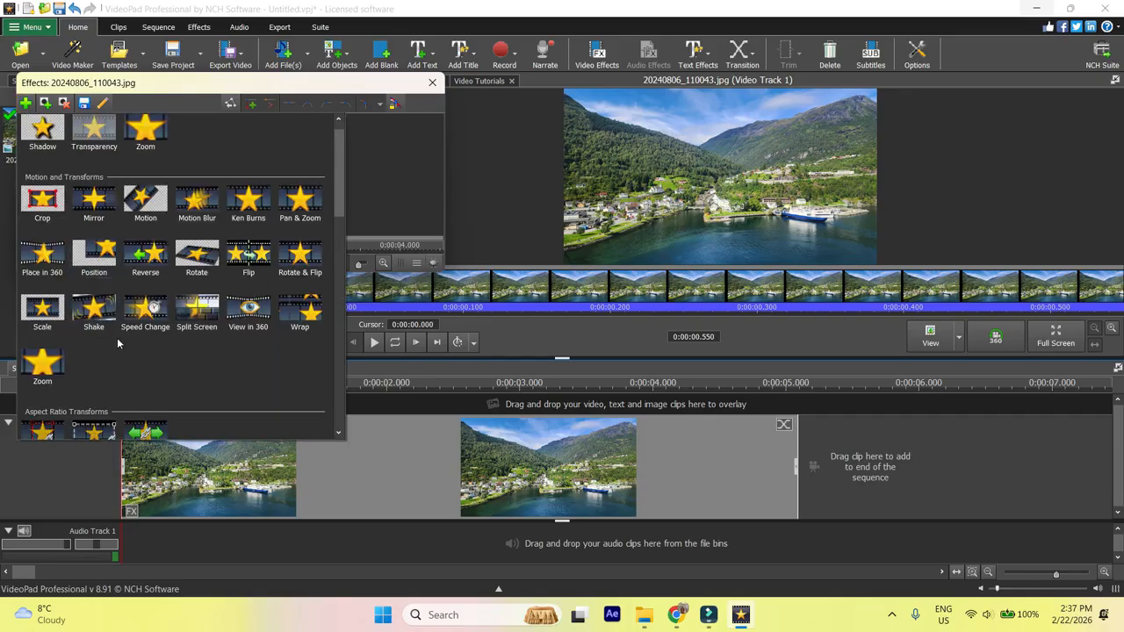
click(46, 362)
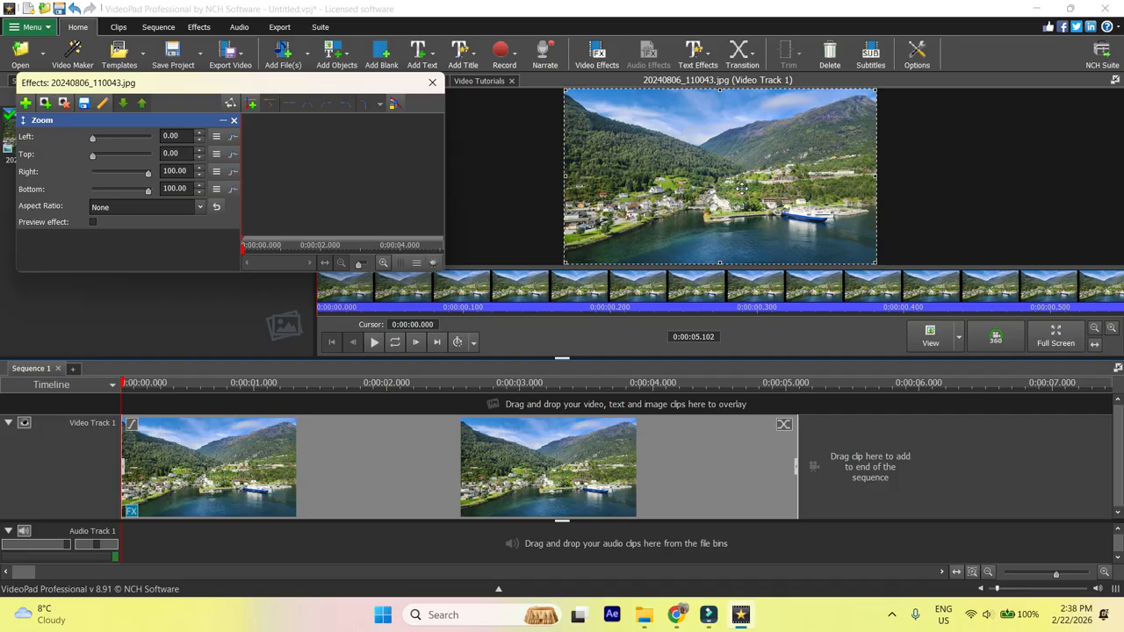
Set the Zoom effect's aspect ratio to 16:9
click(197, 208)
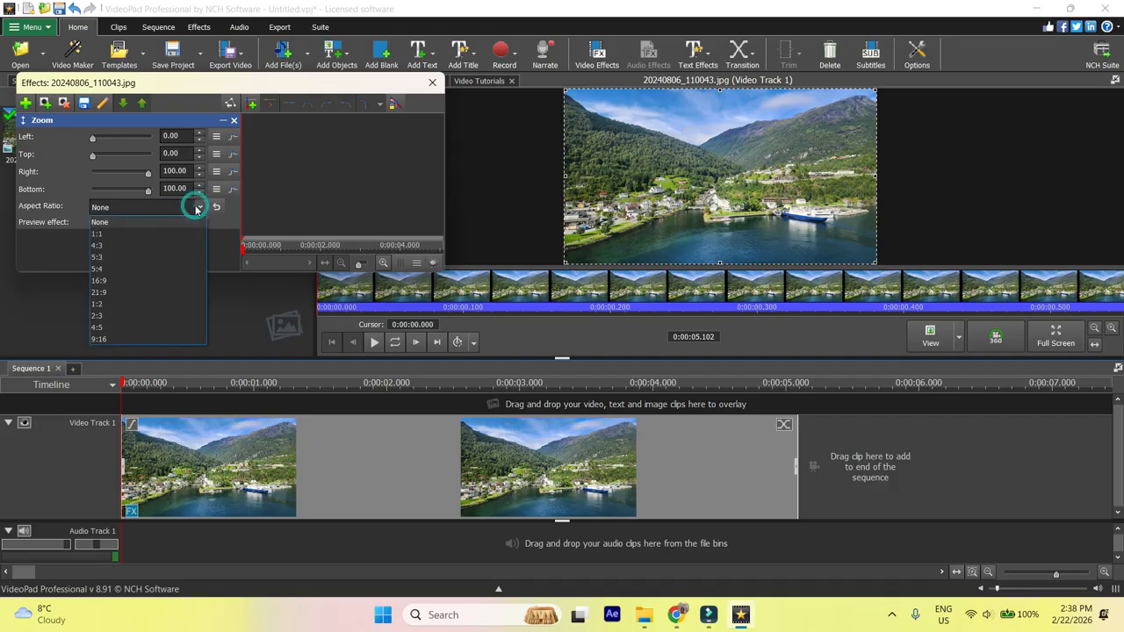
click(119, 267)
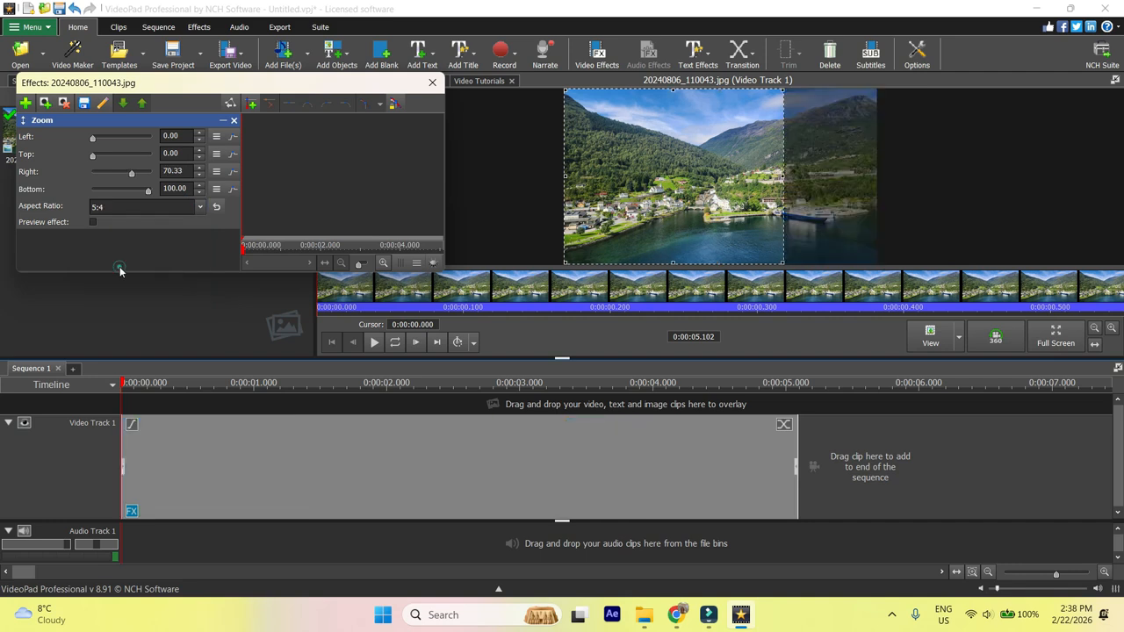
click(201, 207)
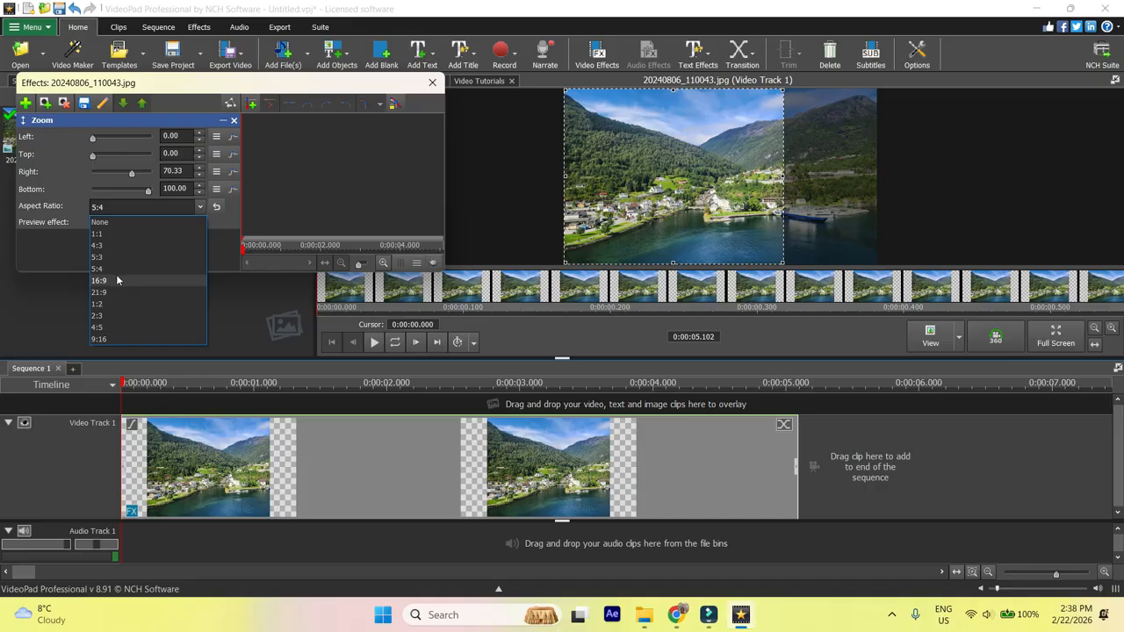
click(118, 279)
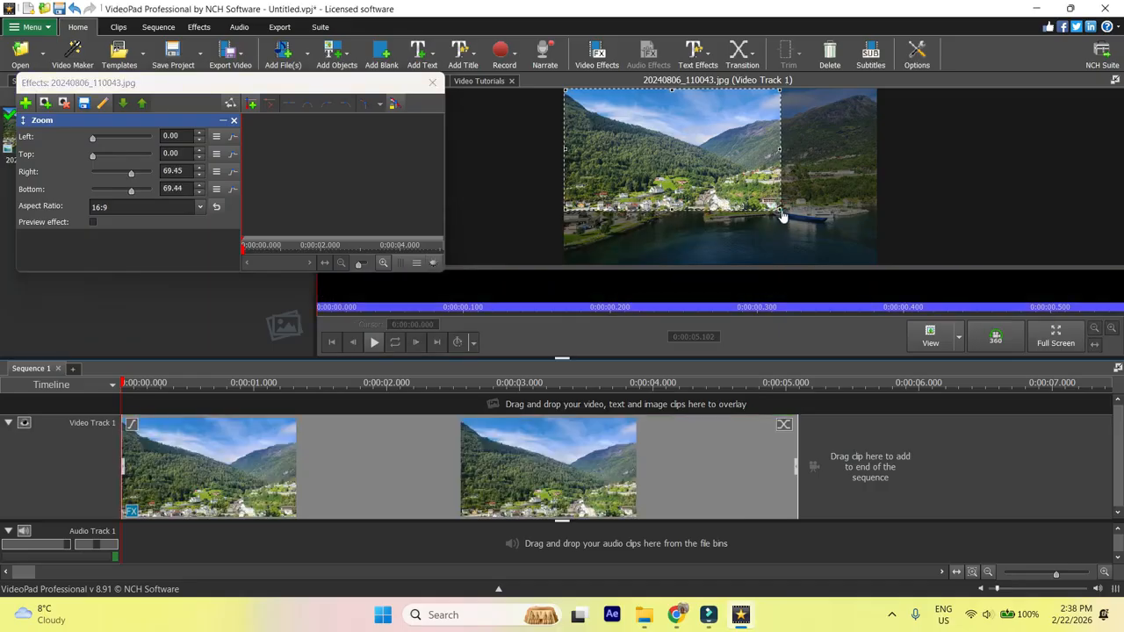
Enlarge the zoom frame to cover the whole image
drag(781, 210, 896, 282)
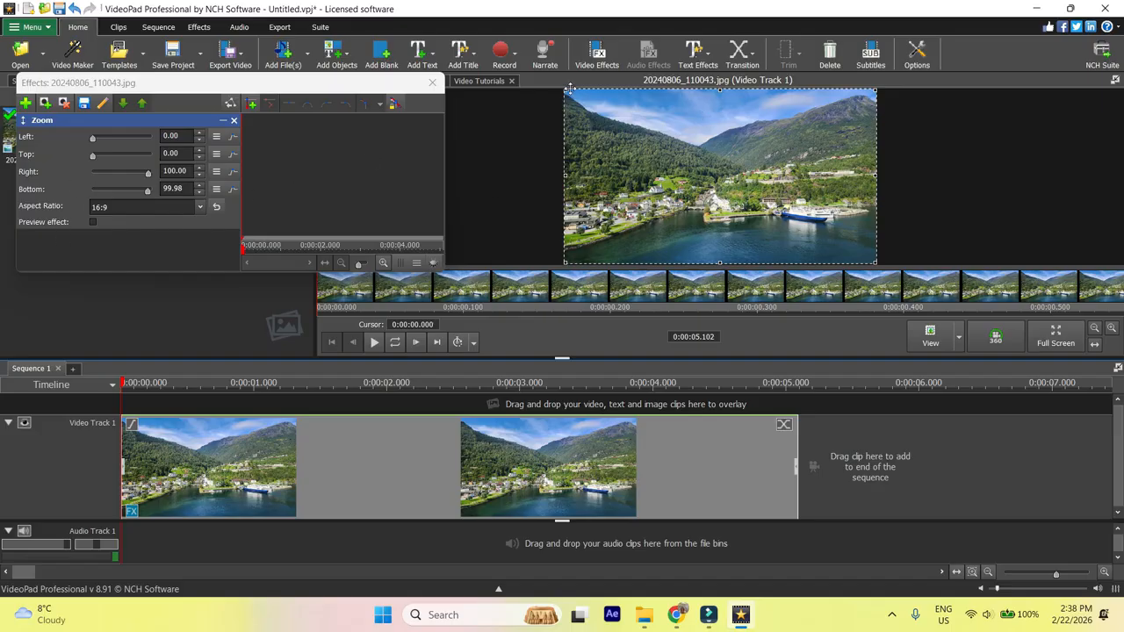
drag(565, 88, 554, 115)
mouse_move(94, 140)
mouse_down()
mouse_move(136, 150)
mouse_move(94, 142)
mouse_up()
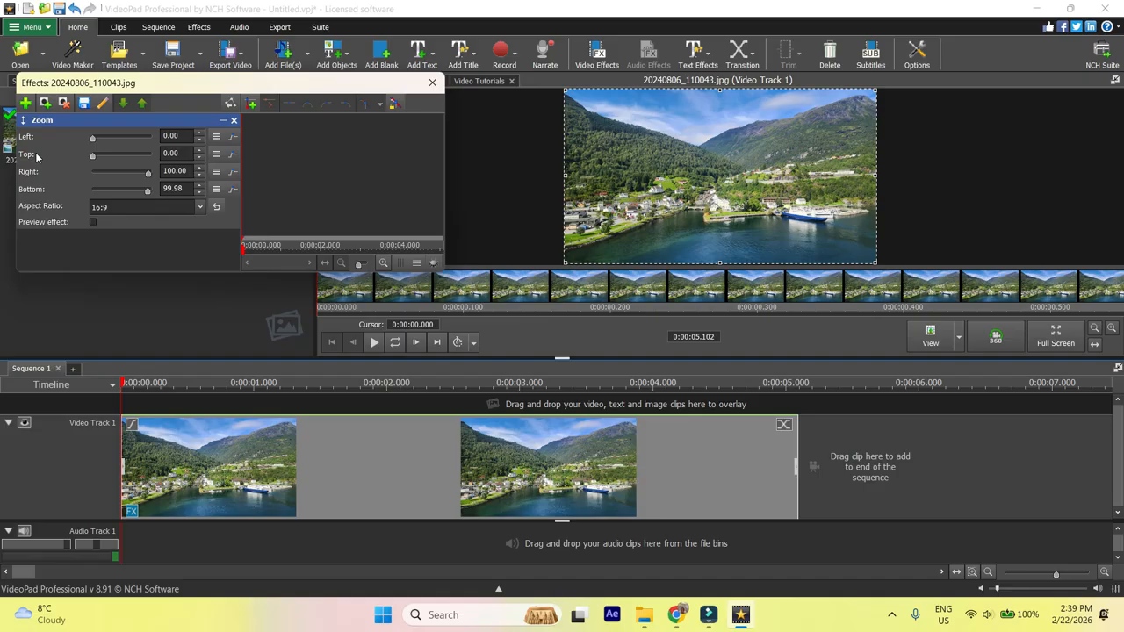
Shrink the zoom frame to the lower-right part of the image, about 43% left and top, and play the clip
drag(93, 155, 120, 156)
drag(564, 89, 700, 171)
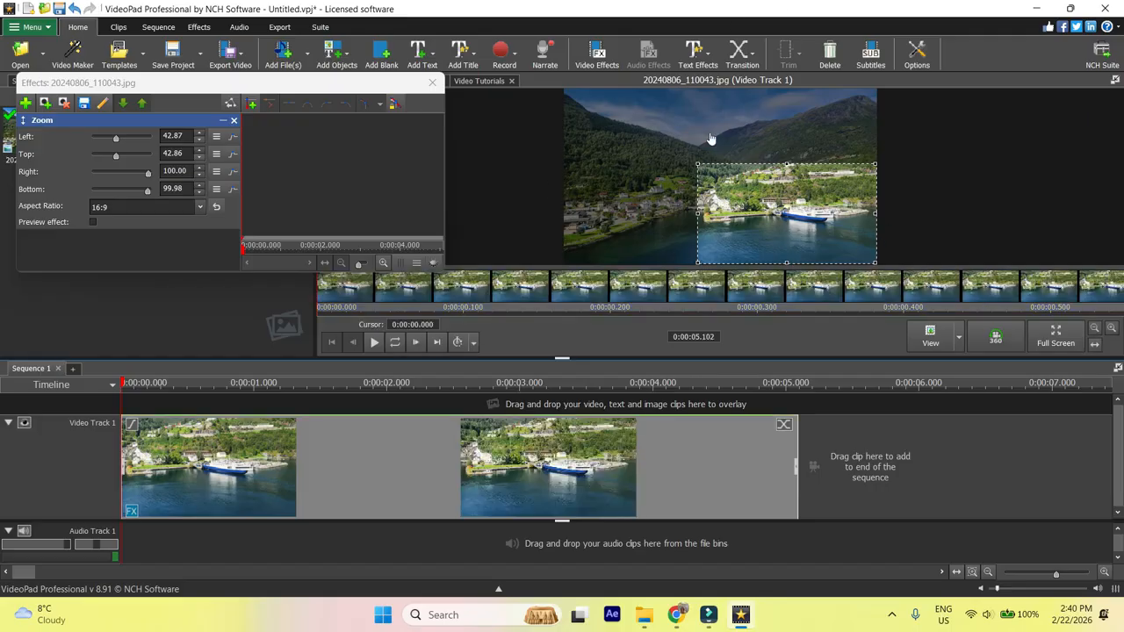
click(374, 343)
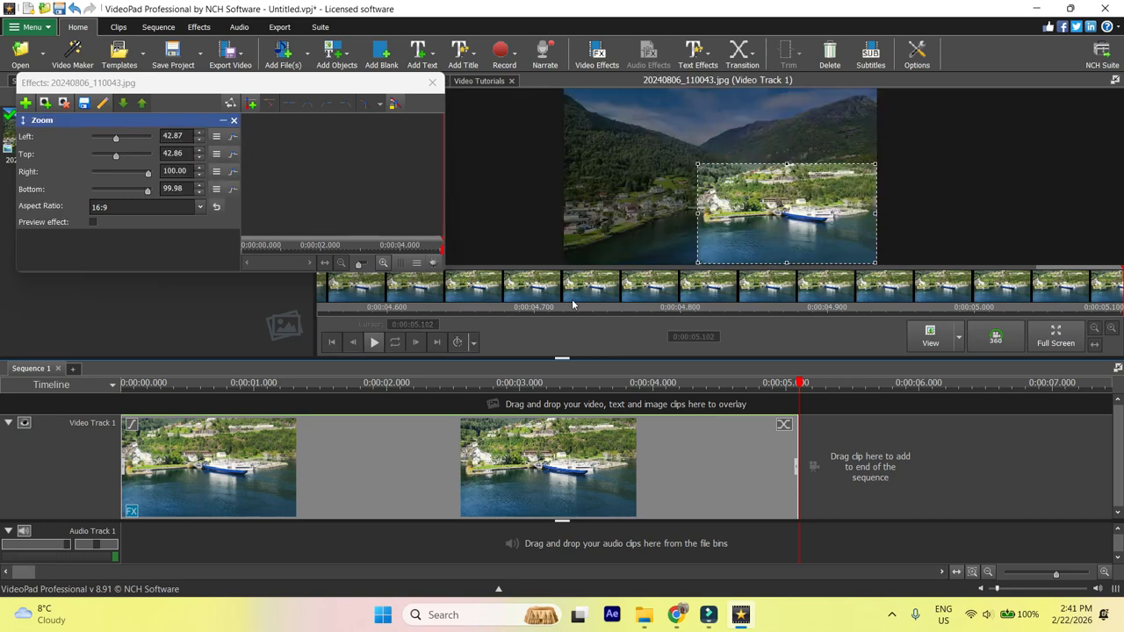
Reframe the zoom around the village and valley, about 10% left, 14% top, 67% right, 71% bottom, and play the sequence
drag(760, 215, 660, 165)
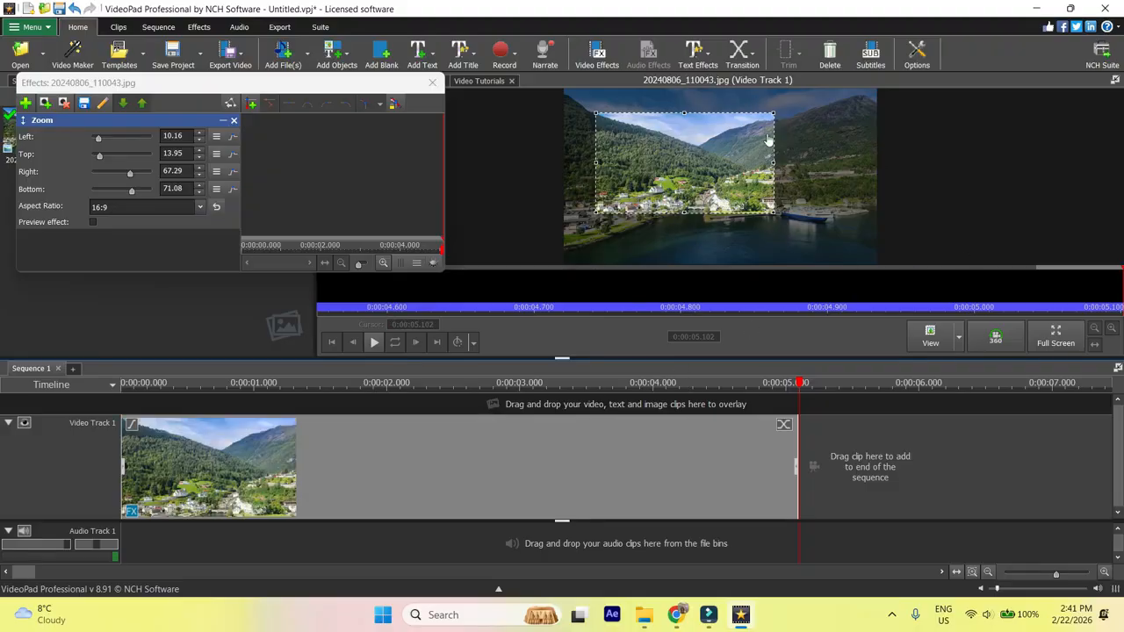
click(375, 343)
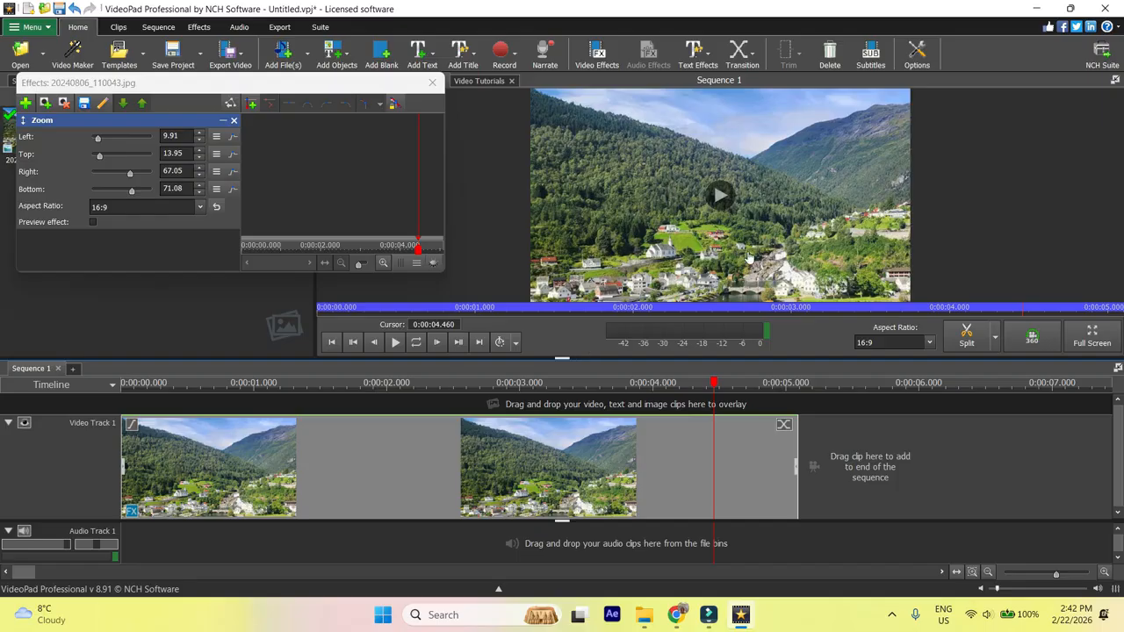
drag(713, 382, 87, 388)
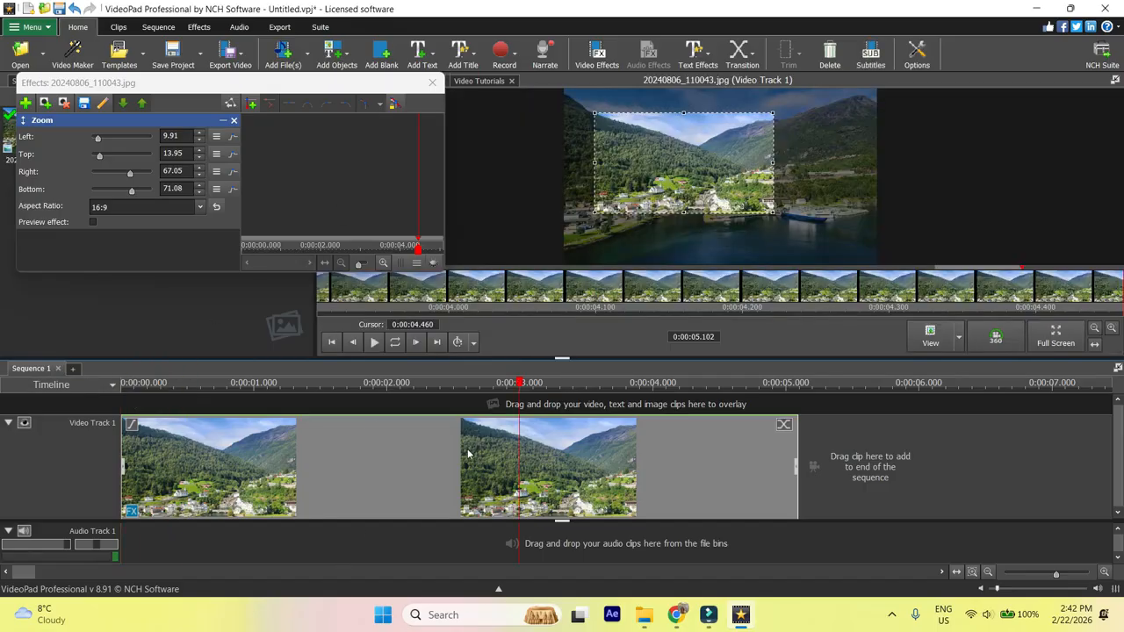
Enable keyframe animation for the zoom and, at the clip's end, move the frame to the upper-right mountains
click(290, 477)
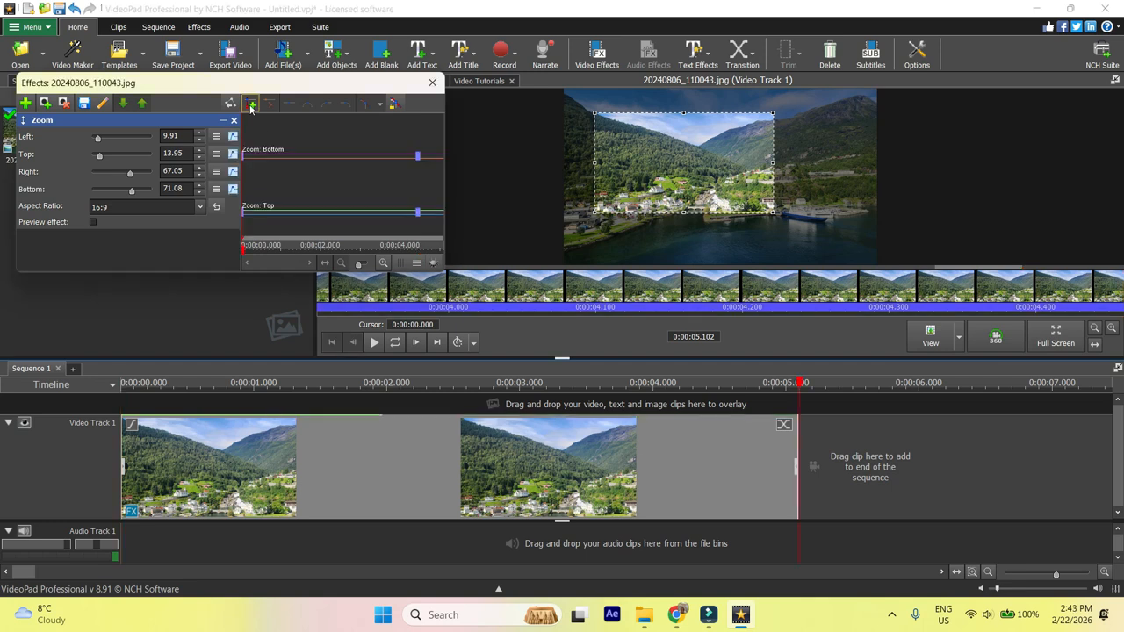
click(252, 107)
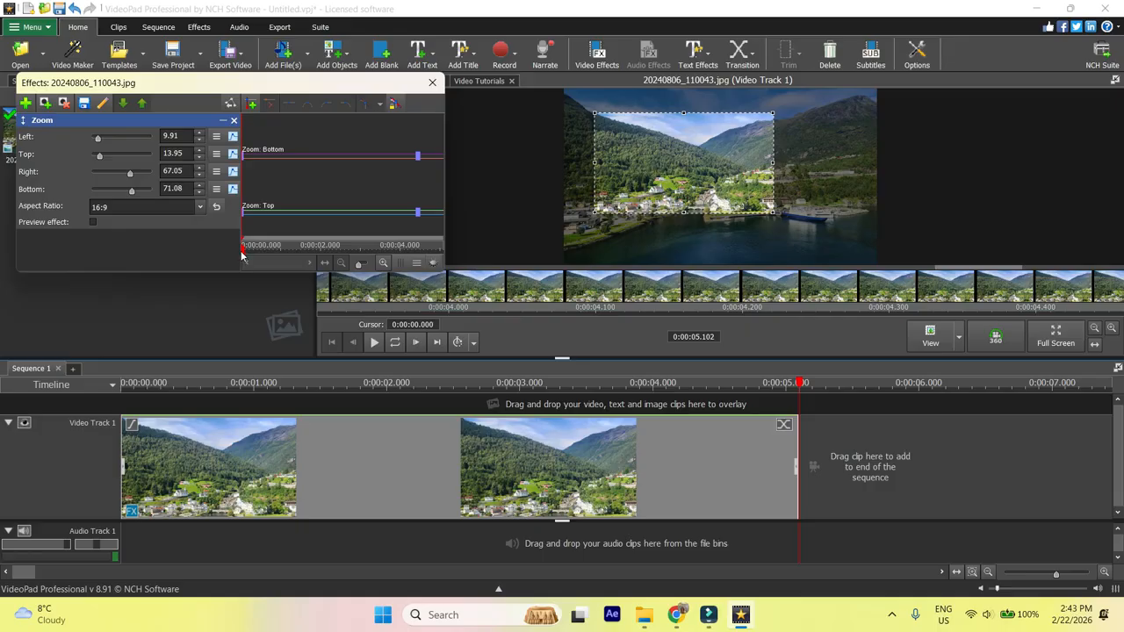
drag(243, 253, 441, 253)
drag(769, 195, 825, 178)
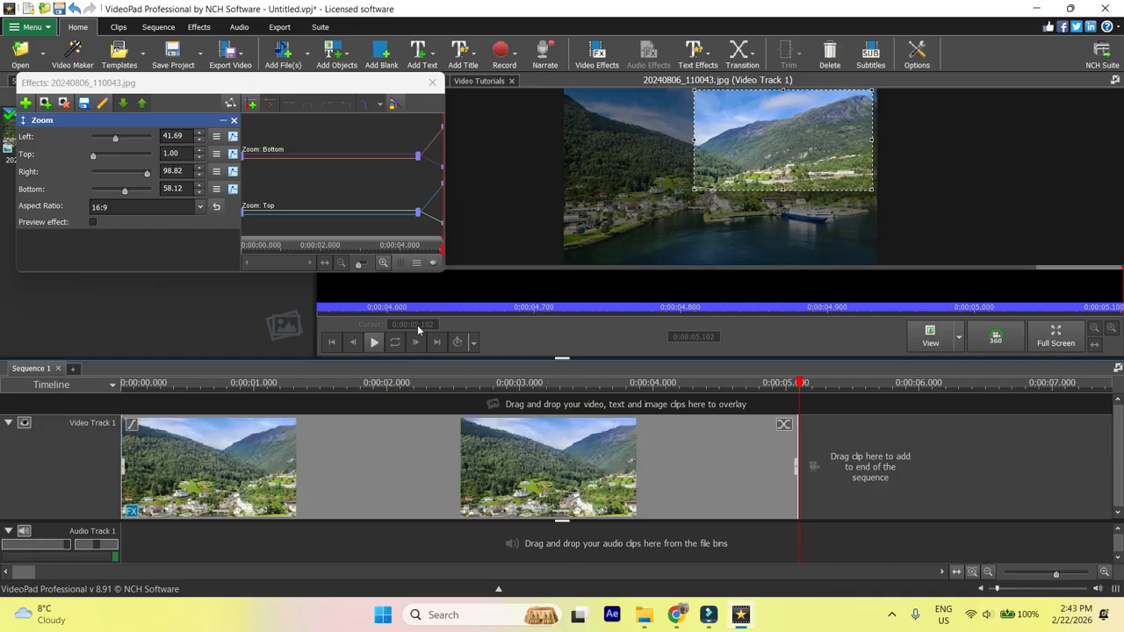
Turn on the effect preview and play the sequence
click(93, 221)
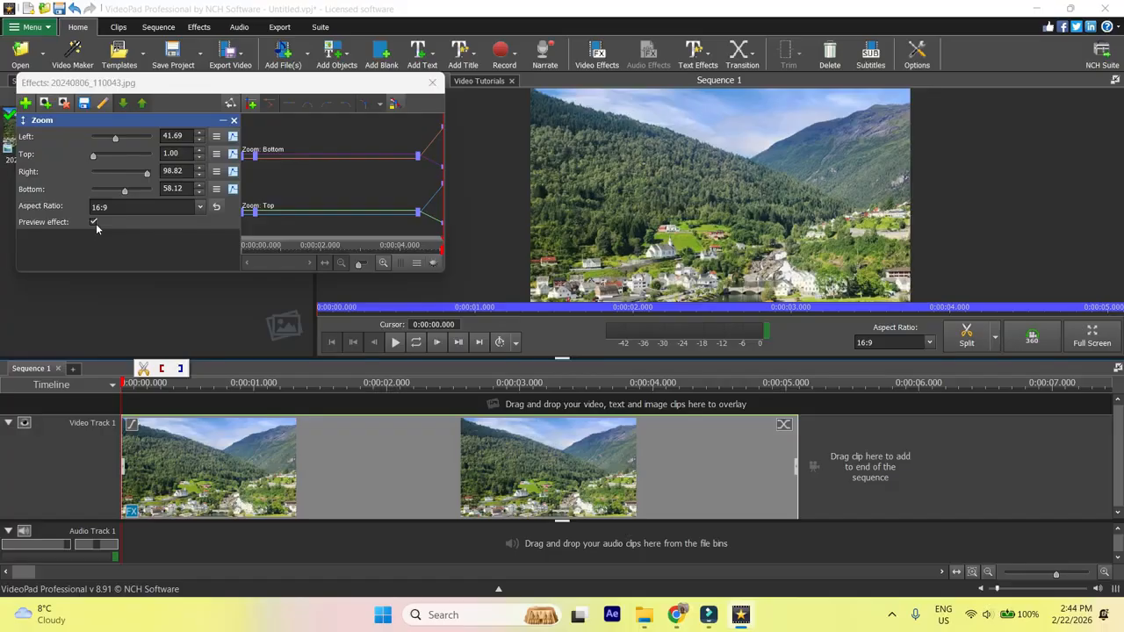
click(395, 342)
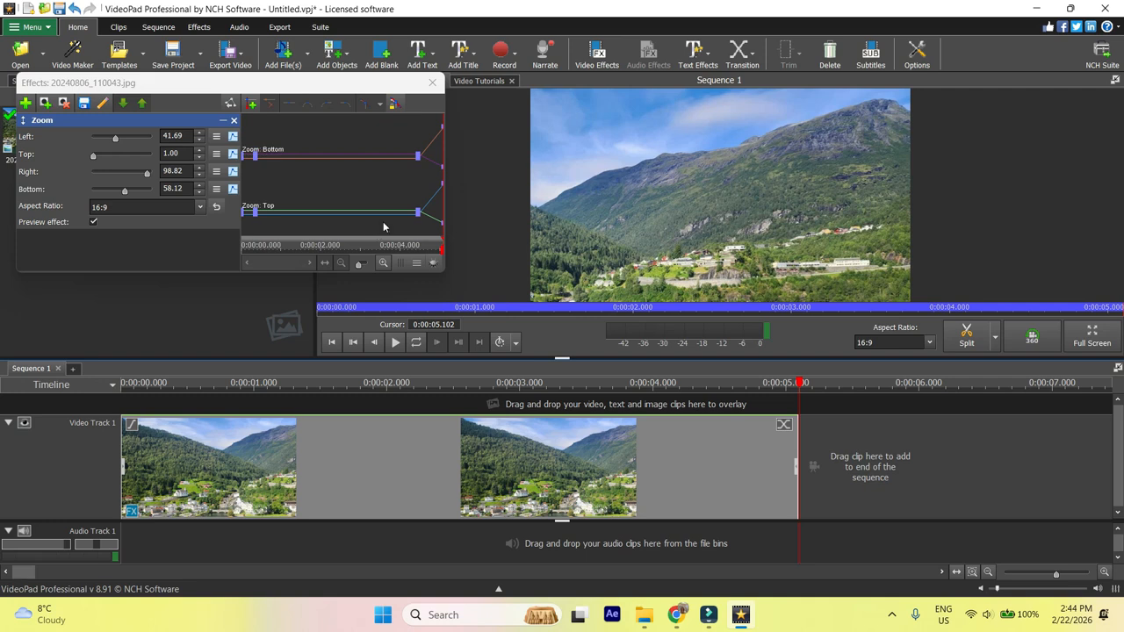
Move the end zoom keyframes earlier to about 2.7 s, then replay the sequence from the start
drag(418, 156, 348, 155)
click(417, 212)
drag(417, 214, 349, 212)
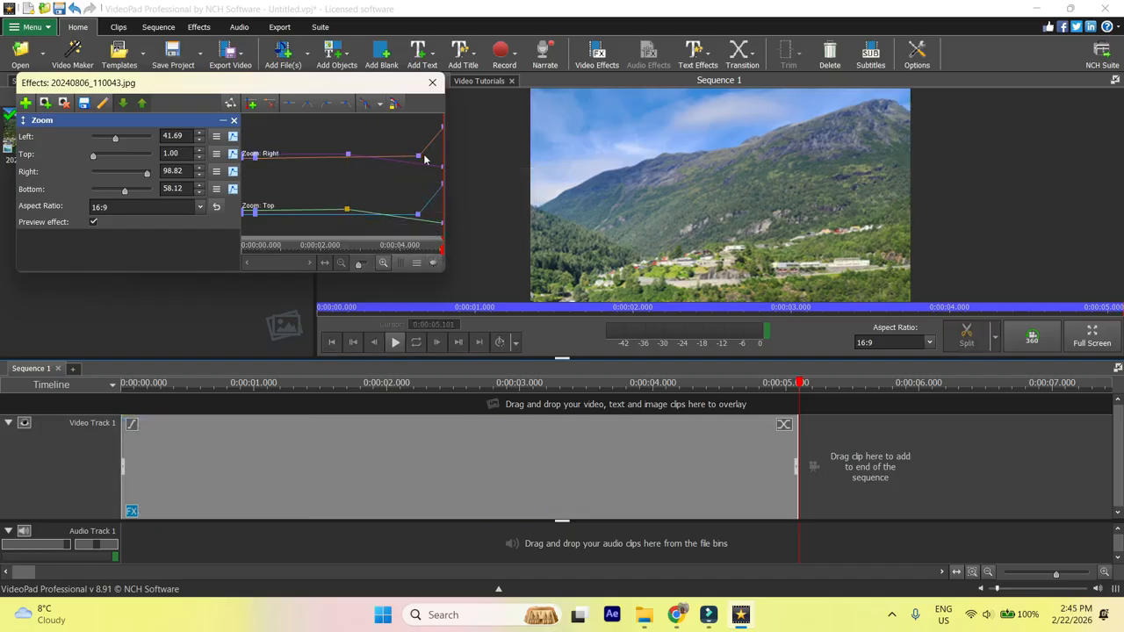
drag(420, 158, 349, 221)
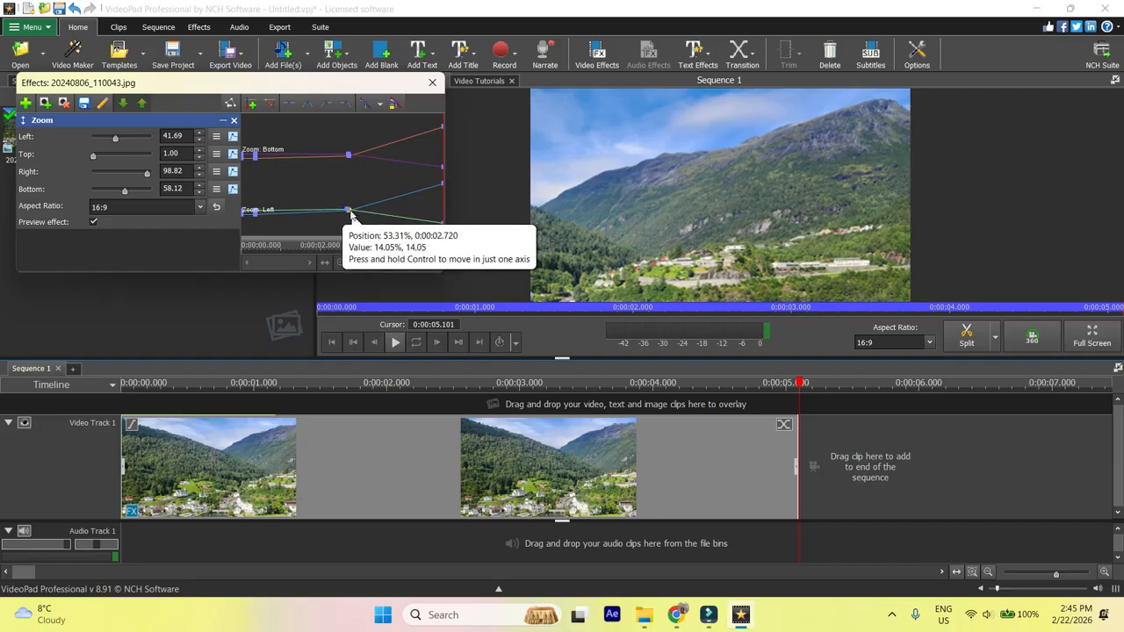
drag(799, 384, 60, 499)
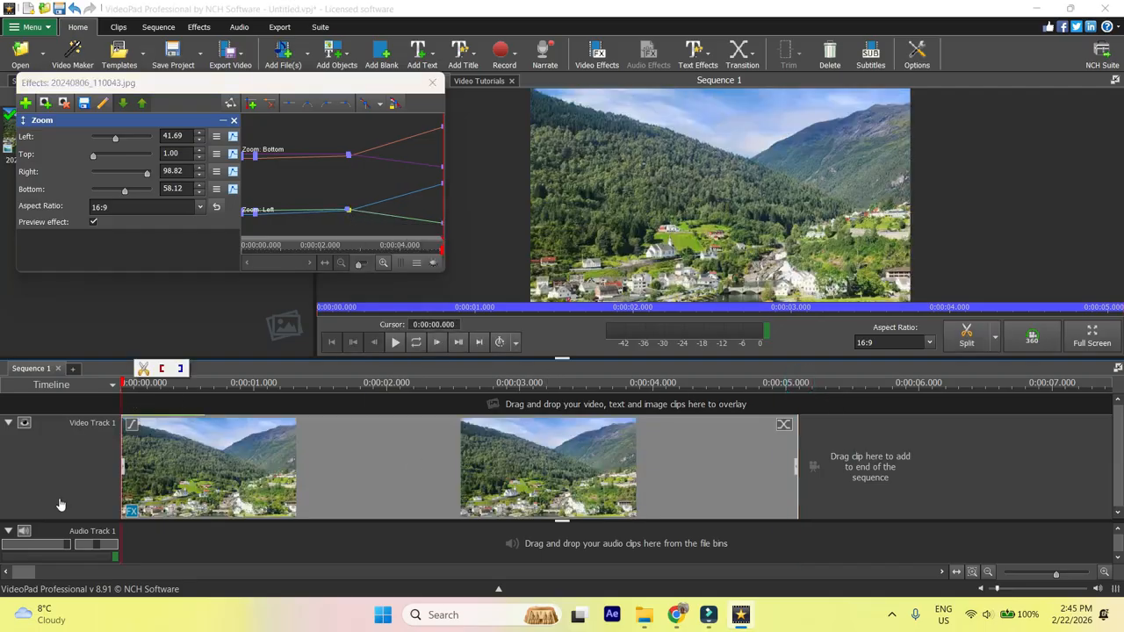
click(395, 343)
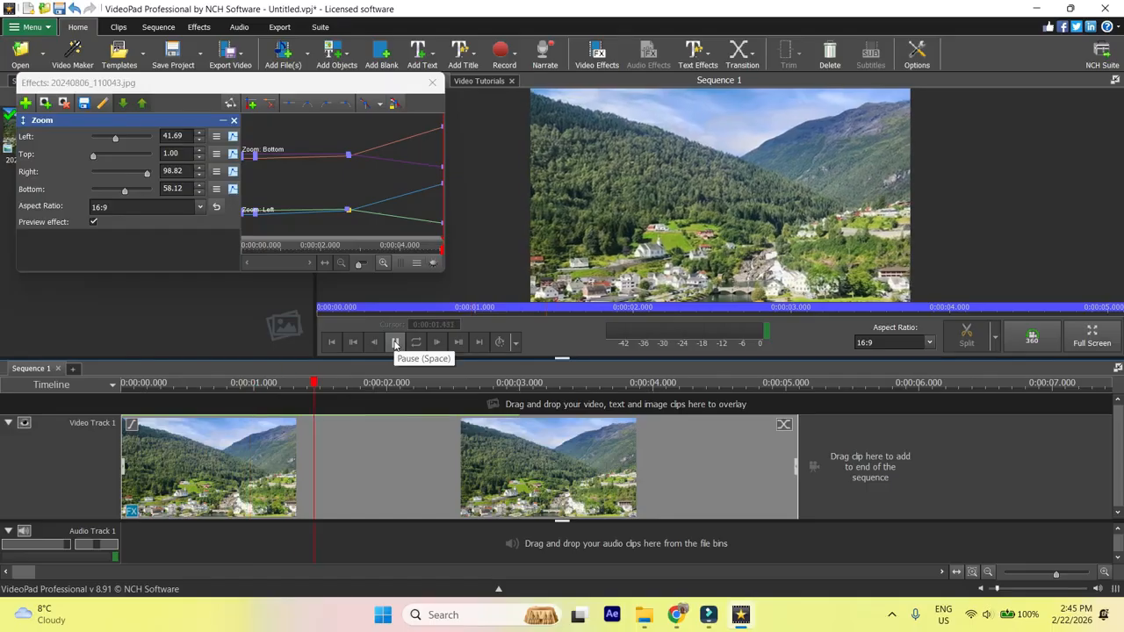